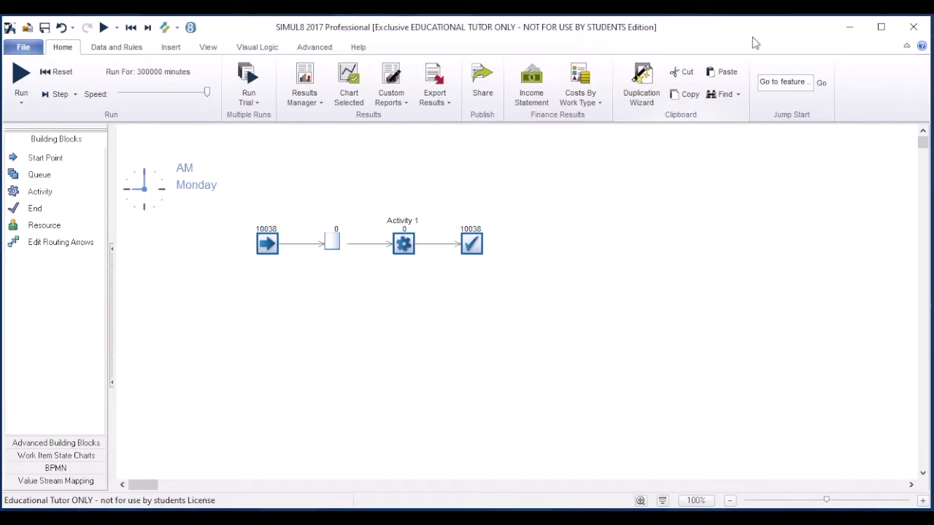
click(24, 47)
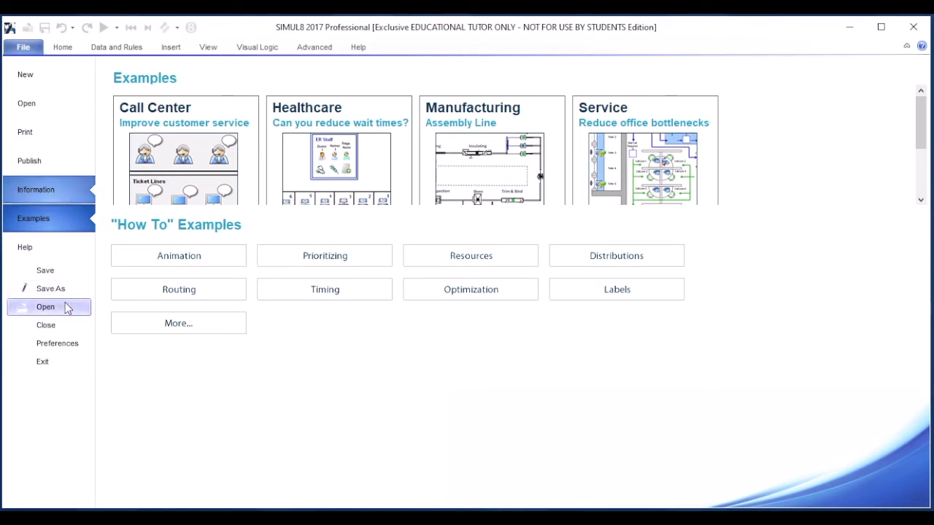
click(67, 272)
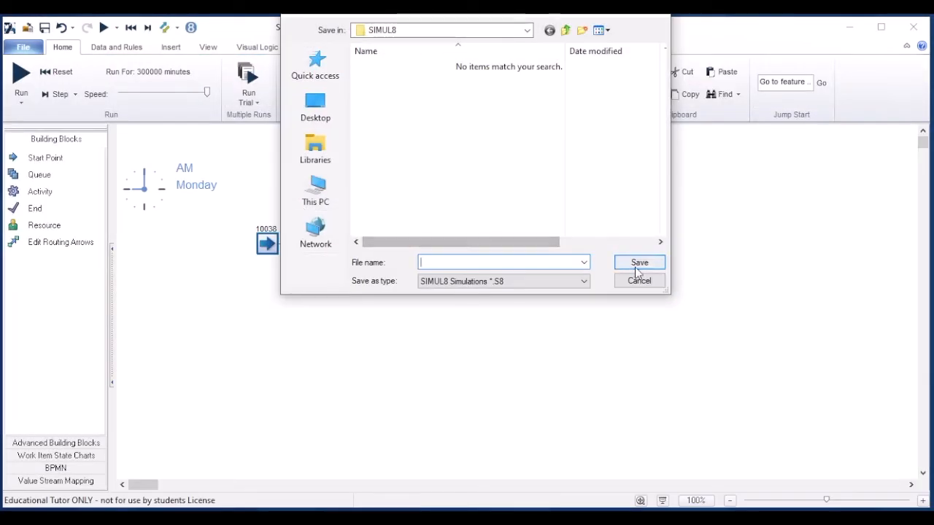
click(649, 284)
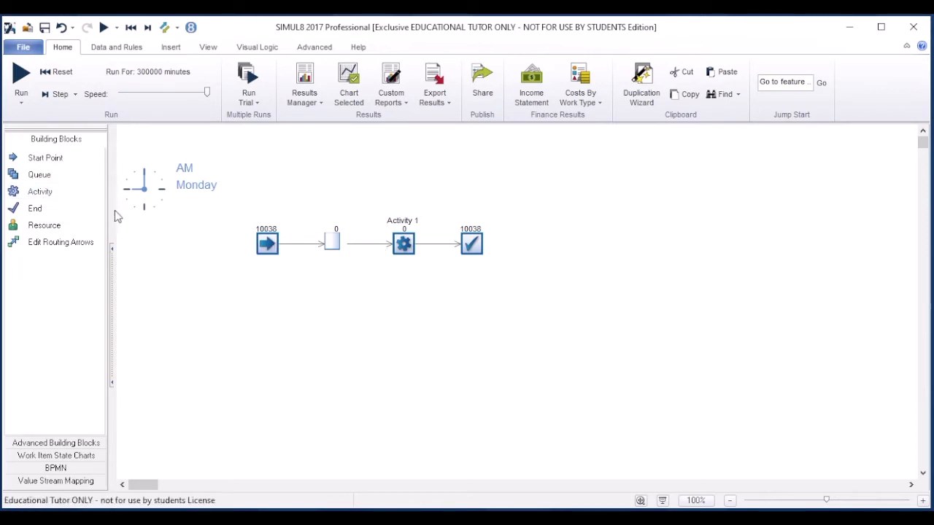
Add a second activity below Activity 1 and route it from the queue to the end point.
click(400, 292)
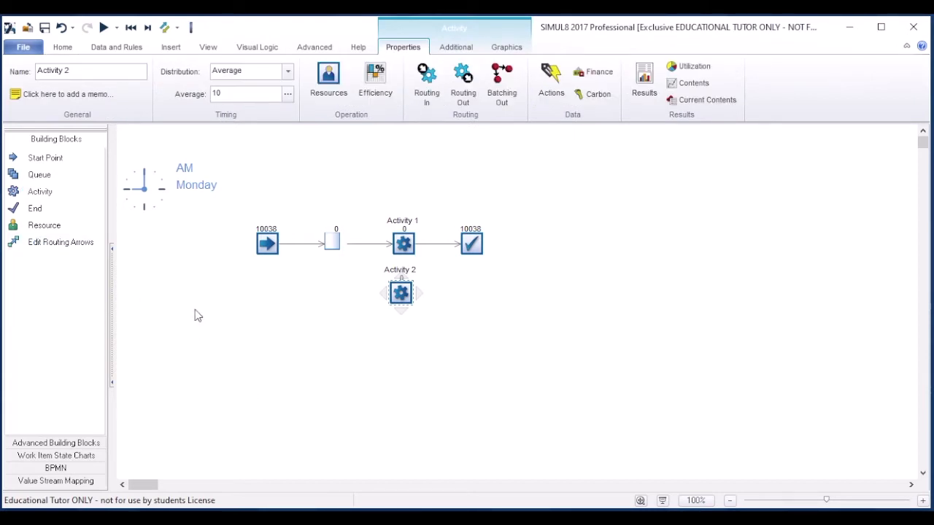
click(148, 295)
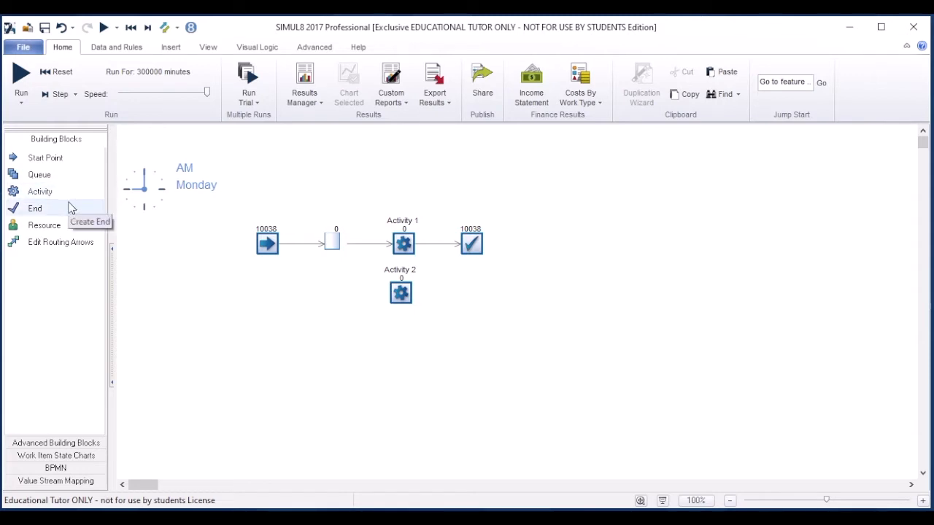
click(63, 244)
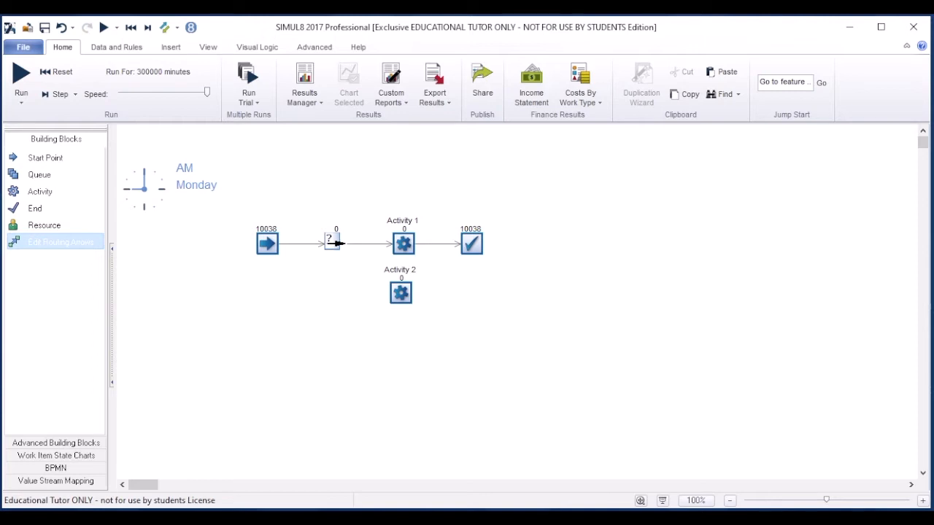
click(400, 290)
click(471, 243)
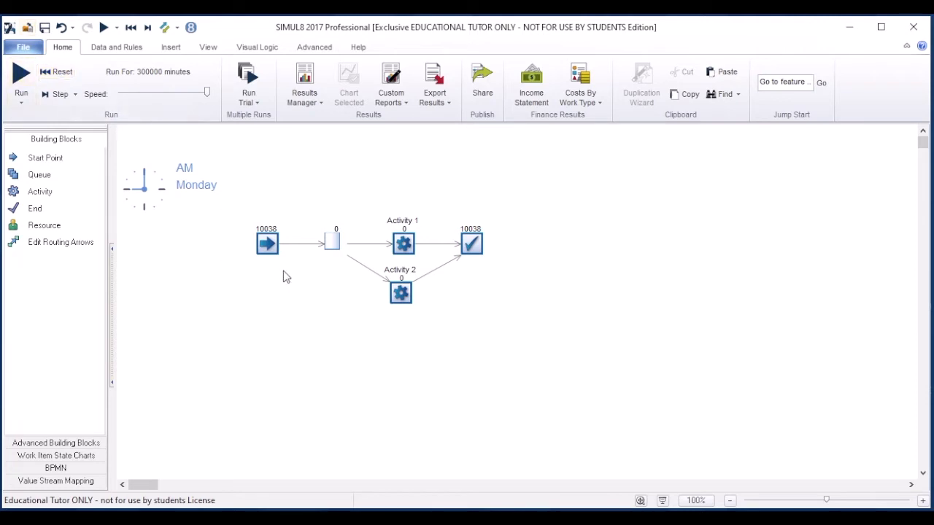
Set the start point's average inter-arrival time to 60/105.
click(264, 249)
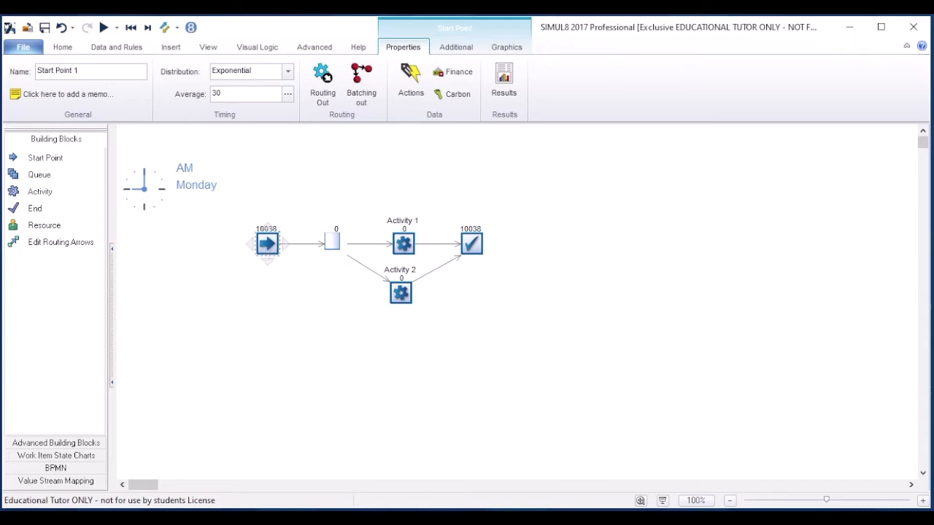
double_click(257, 96)
click(258, 97)
drag(258, 96, 210, 96)
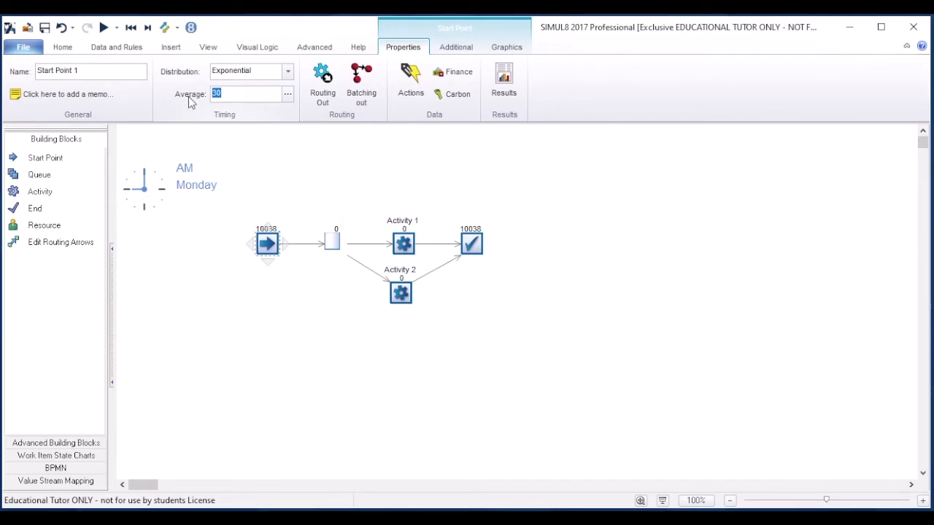
text(60/105)
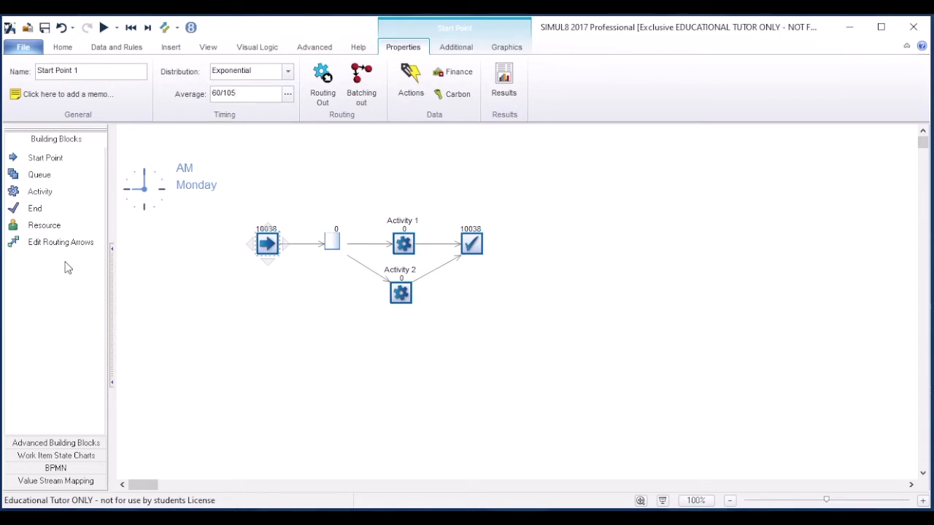
Set the average processing time of Activity 1 to 0.5.
click(404, 248)
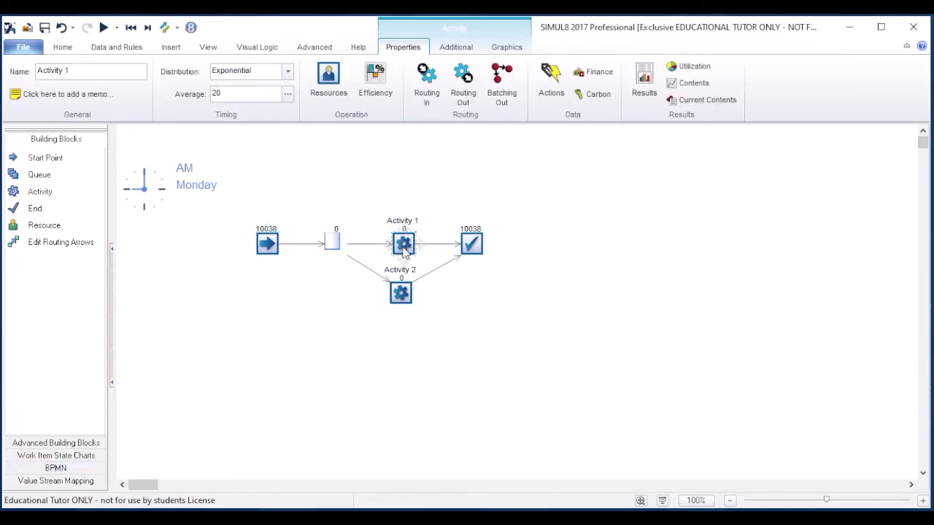
double_click(267, 90)
text(0.5)
Give Activity 2 an Exponential timing distribution with an average of 0.5.
click(399, 294)
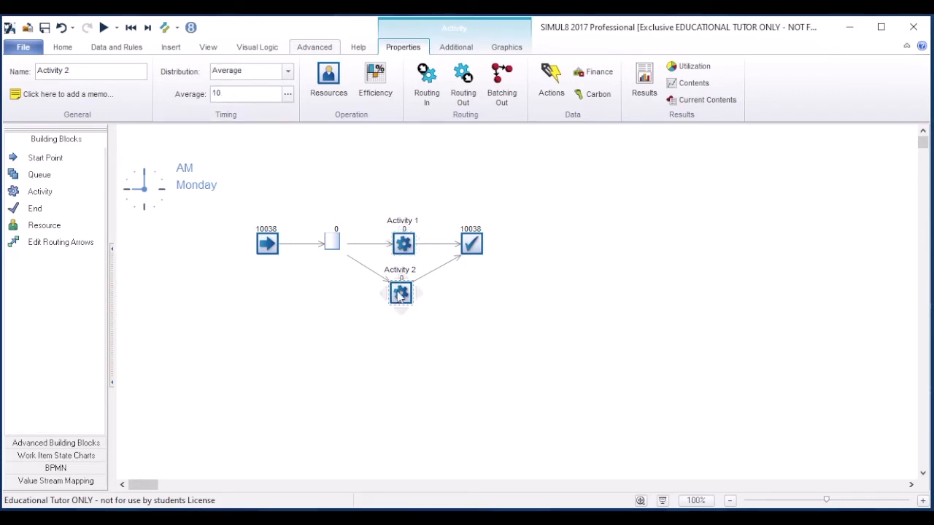
click(286, 71)
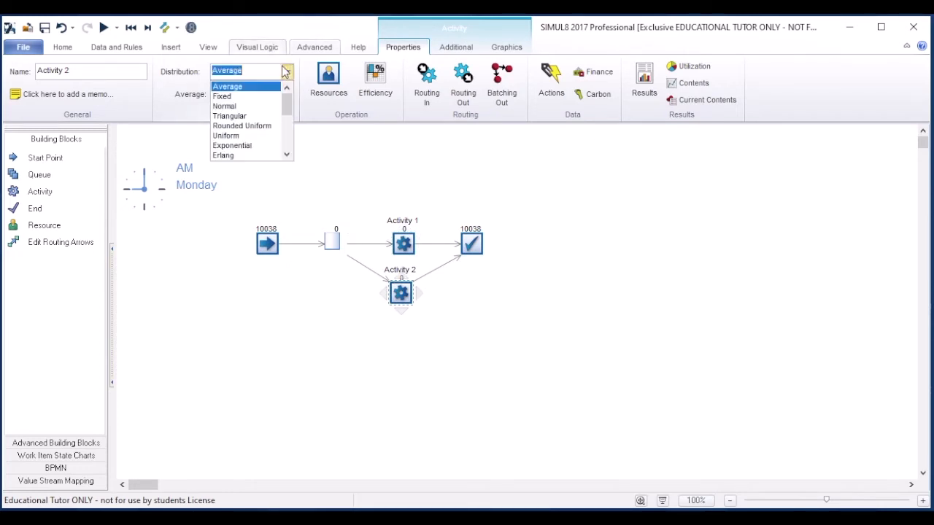
click(257, 149)
double_click(248, 96)
text(0.5)
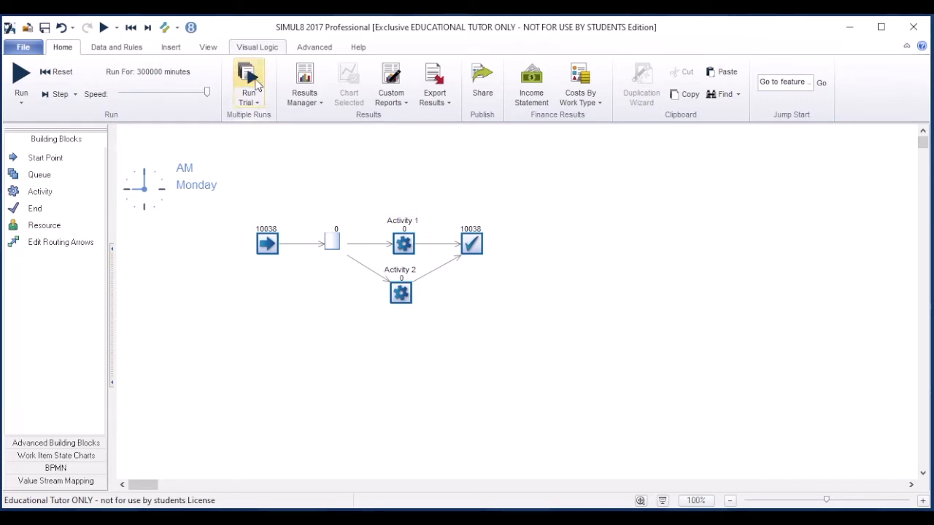
Run a trial of the two-activity model, ending it after the current run.
click(255, 84)
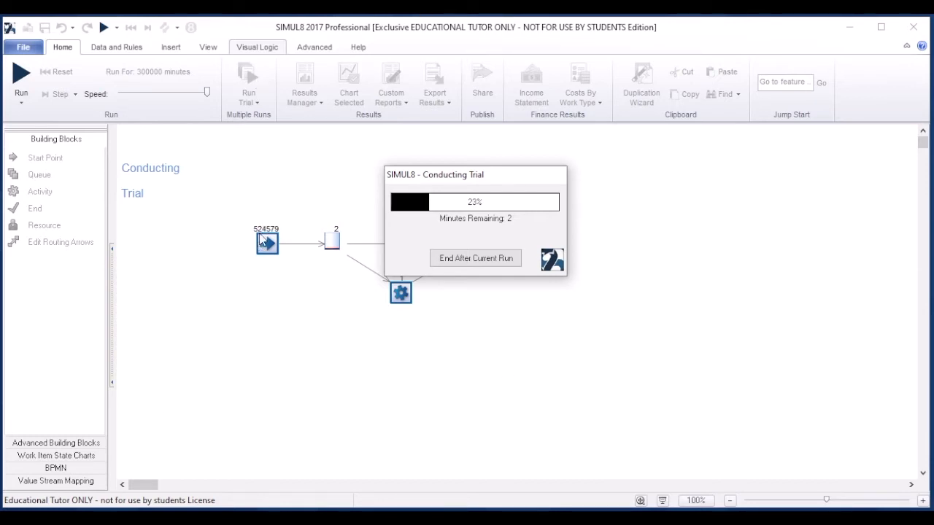
click(509, 260)
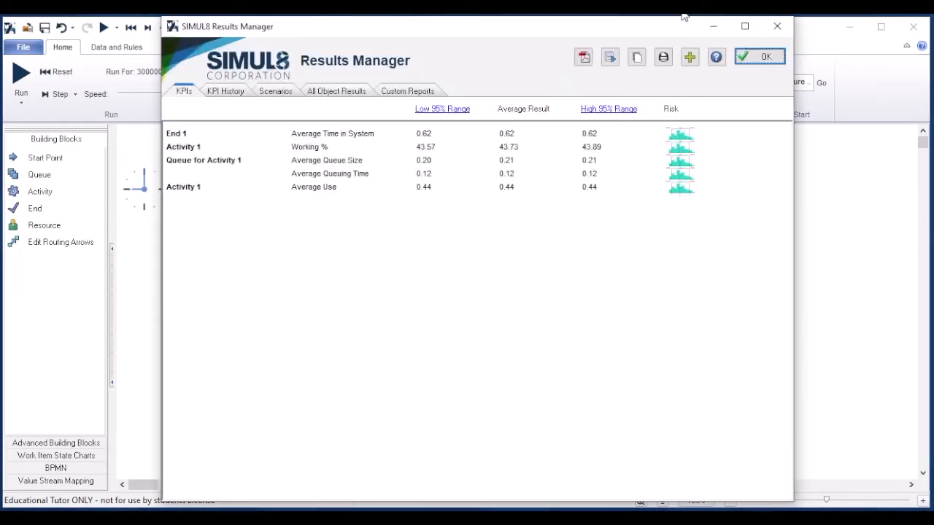
click(756, 59)
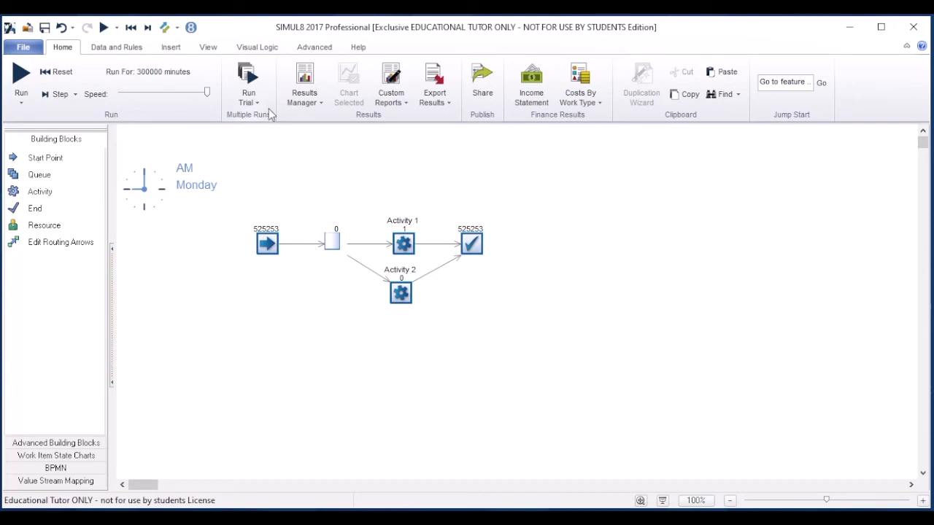
Set the simulation clock's warm-up period to 1200 minutes.
click(116, 50)
click(37, 96)
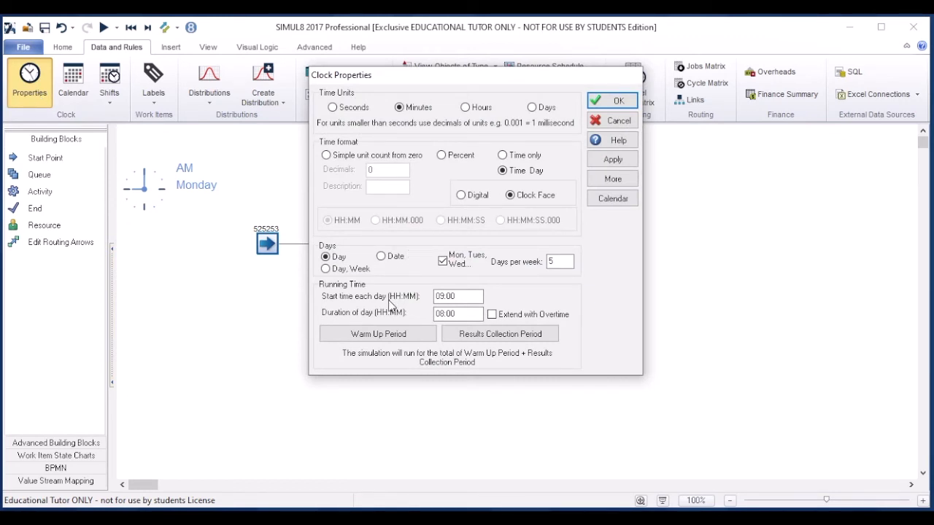
click(385, 334)
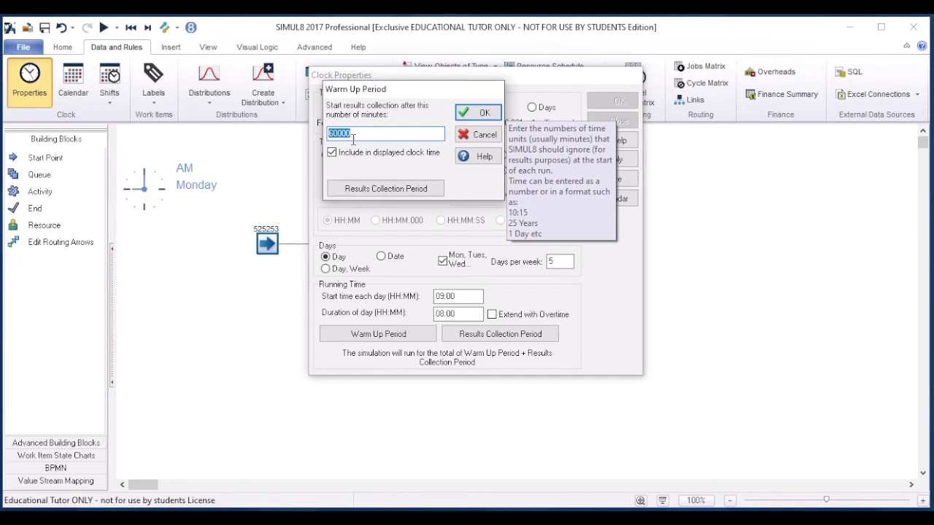
key(Home)
key(shift+Right)
key(shift+Right)
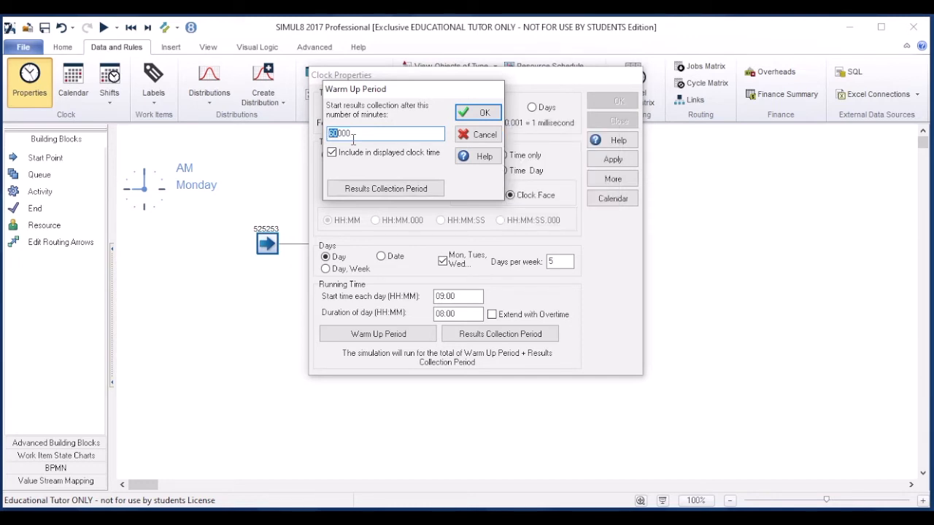
key(shift+Right)
text(12)
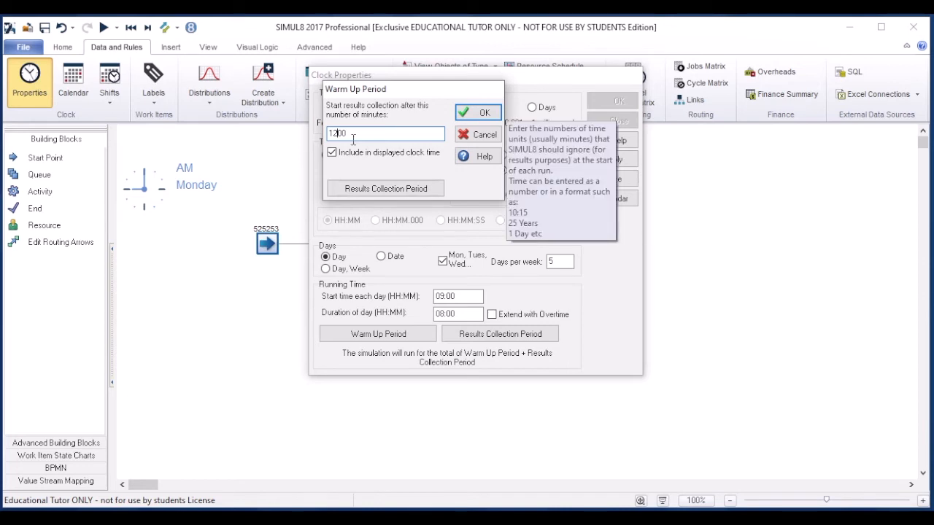
click(478, 113)
Set the results collection period to 6000 minutes, check the warm-up period, and apply the clock properties.
click(508, 334)
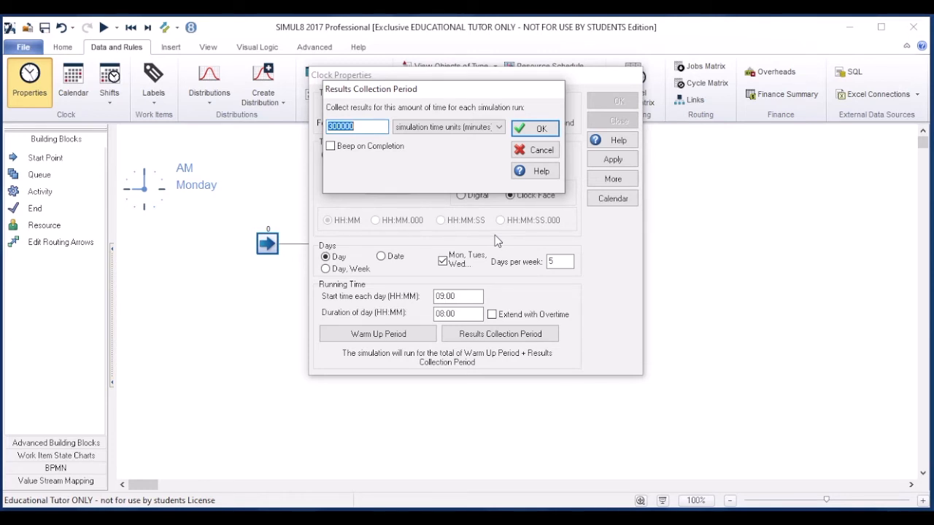
text(6000)
click(528, 129)
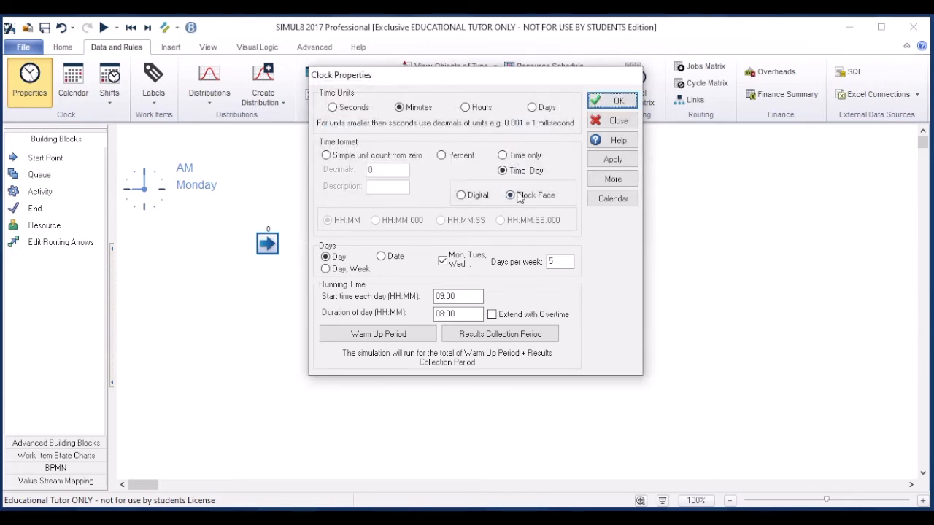
click(418, 335)
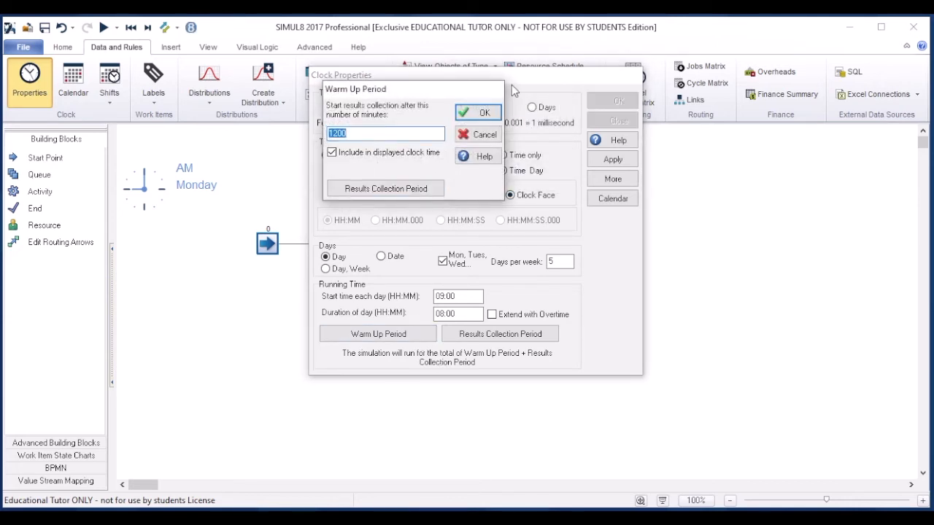
click(481, 133)
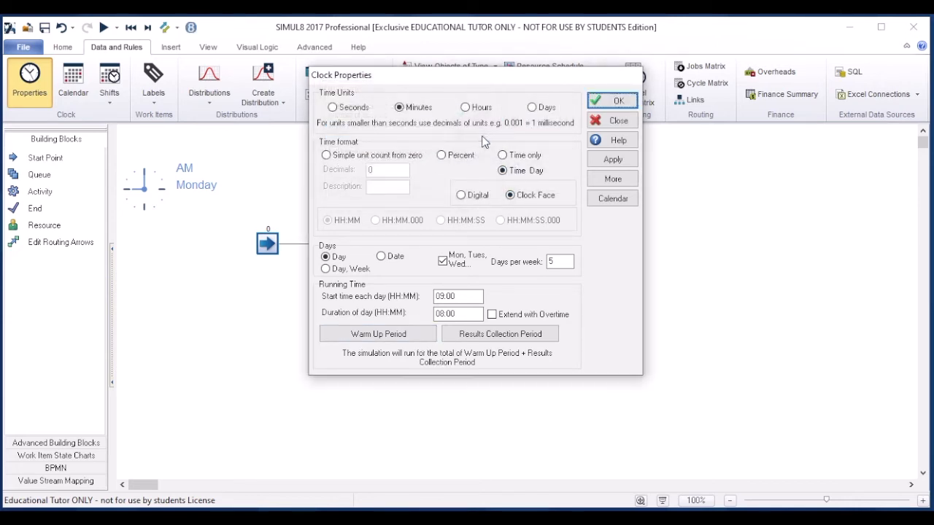
click(612, 99)
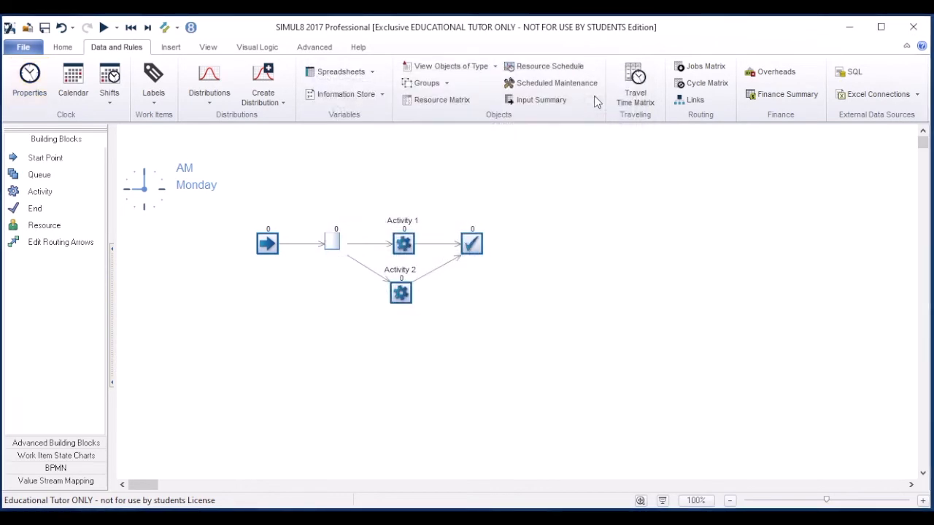
Run a full trial with the shortened run times and review the KPI results.
click(63, 47)
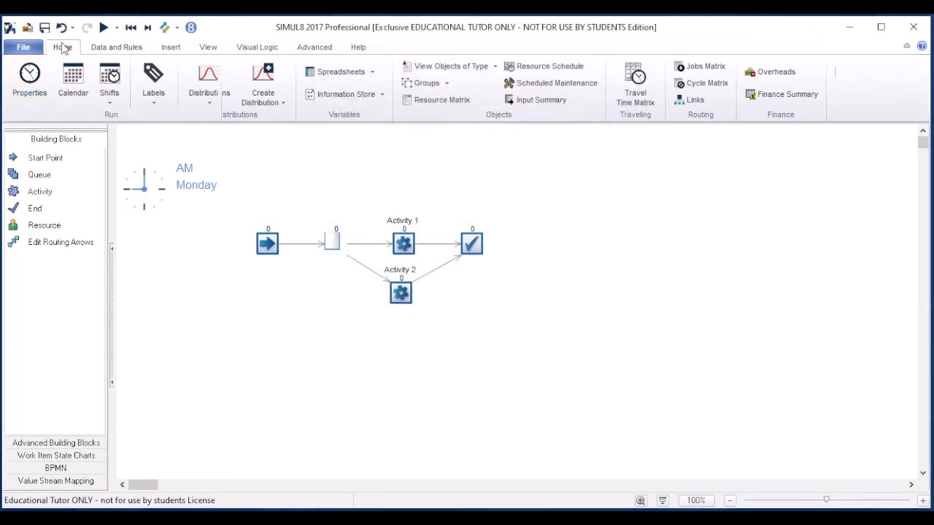
click(249, 77)
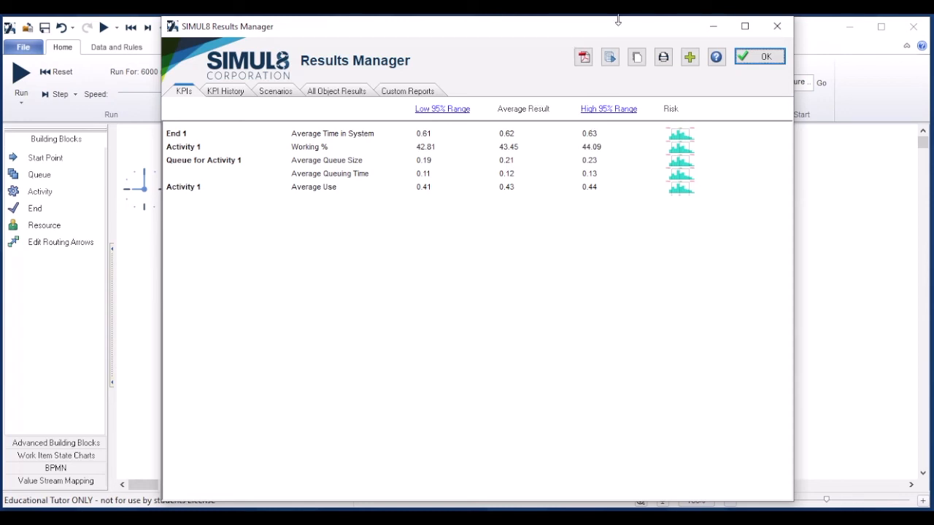
click(776, 55)
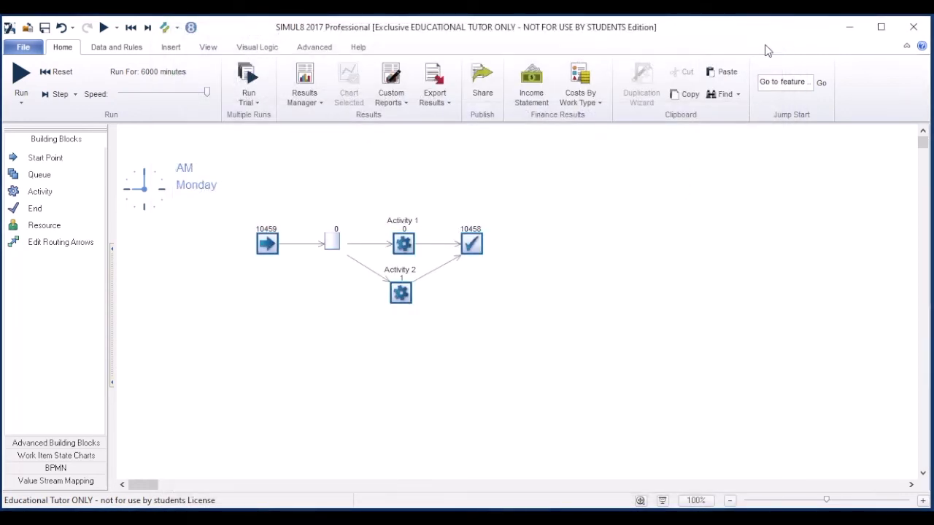
Examine the queue's results, including queue size and queuing time statistics.
click(335, 246)
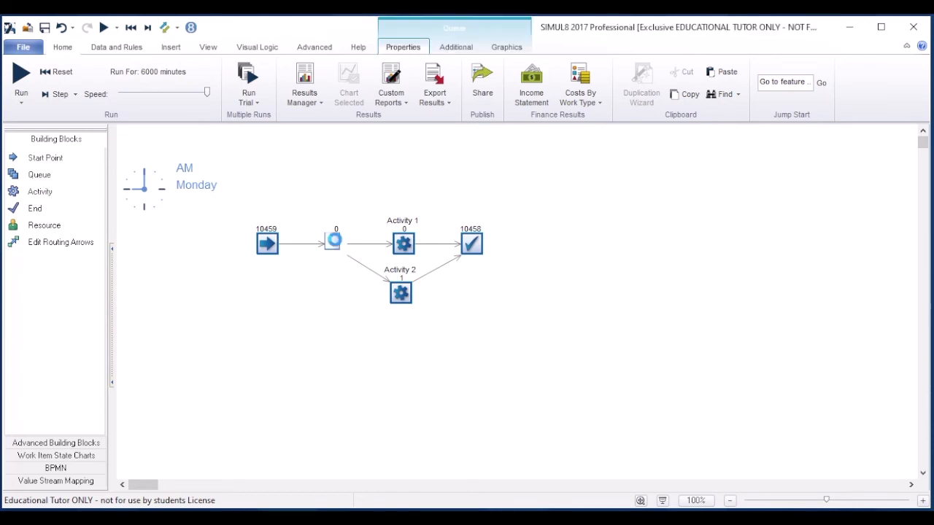
click(487, 80)
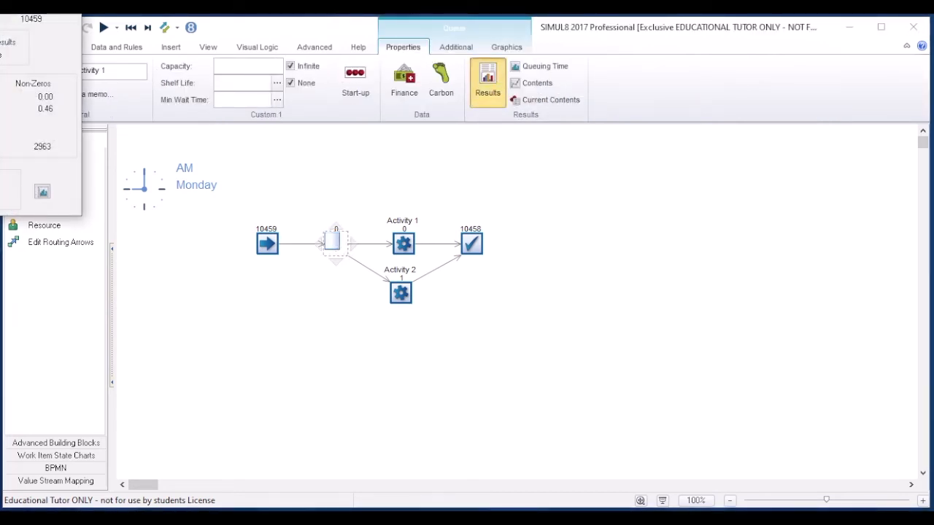
drag(0, 0, 371, 160)
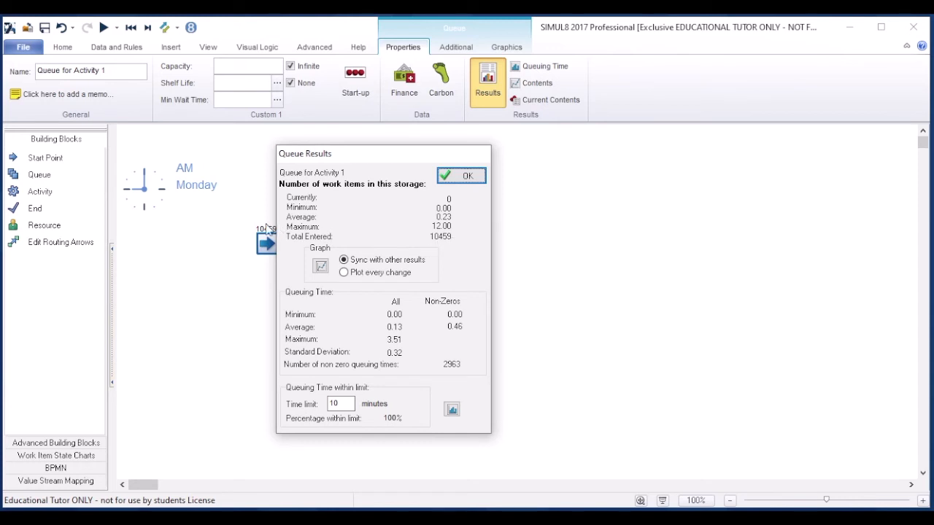
mouse_move(462, 230)
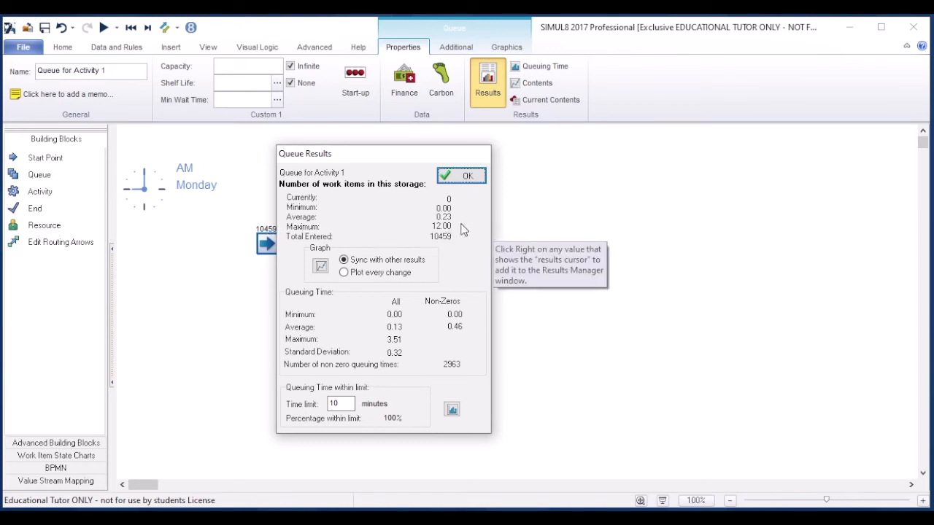
mouse_move(385, 272)
click(467, 176)
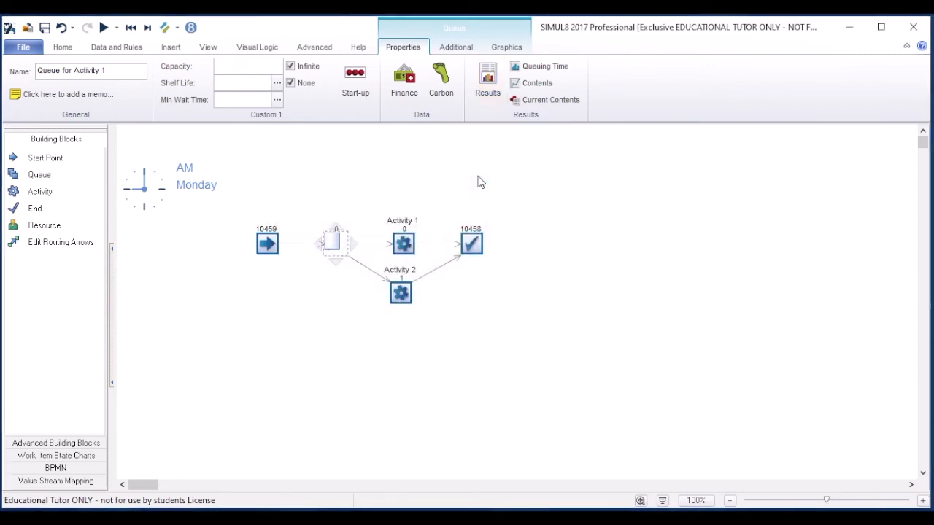
Examine the time chart of the contents of Queue for Activity 1, enlarging it for reading, and close it.
click(515, 51)
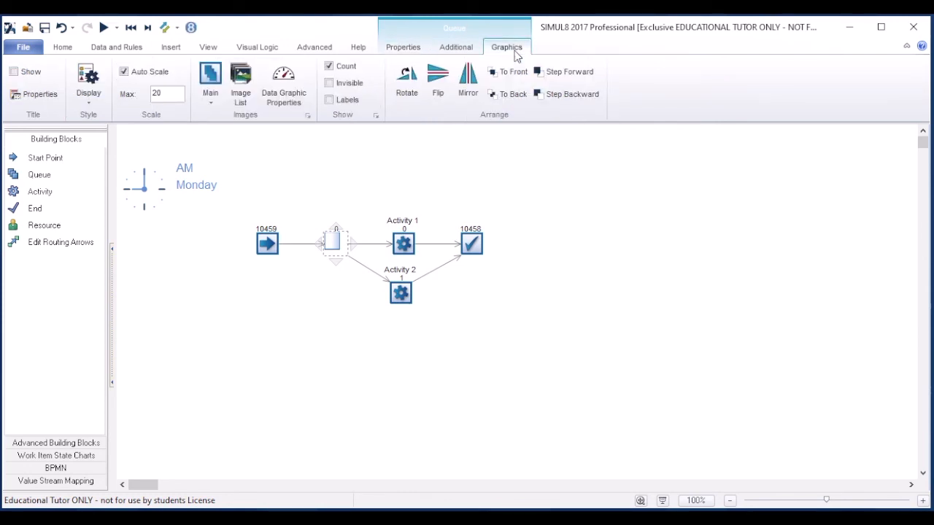
click(403, 51)
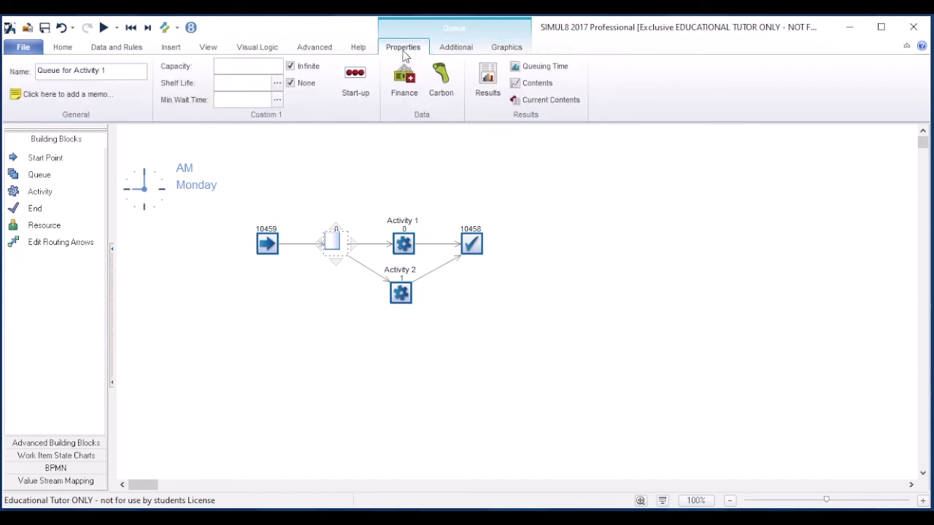
click(535, 85)
drag(398, 295, 288, 208)
drag(334, 314, 482, 340)
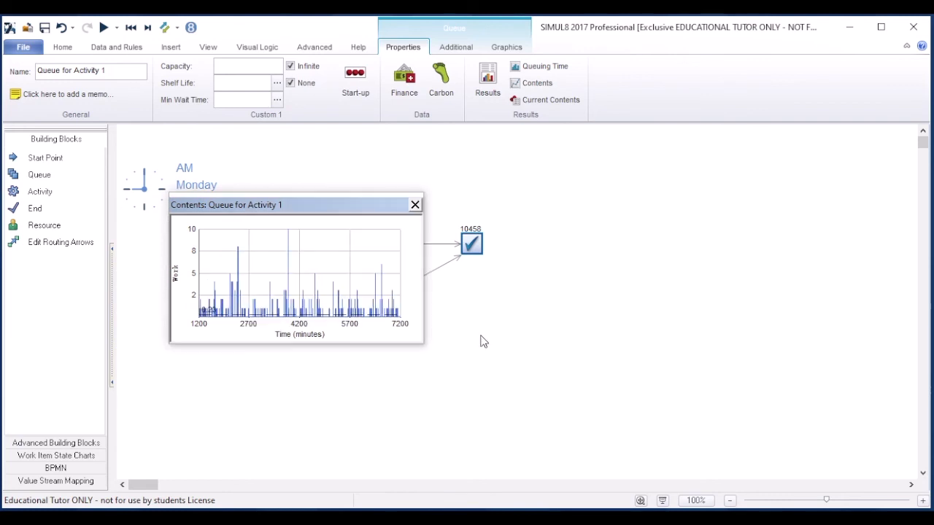
click(415, 205)
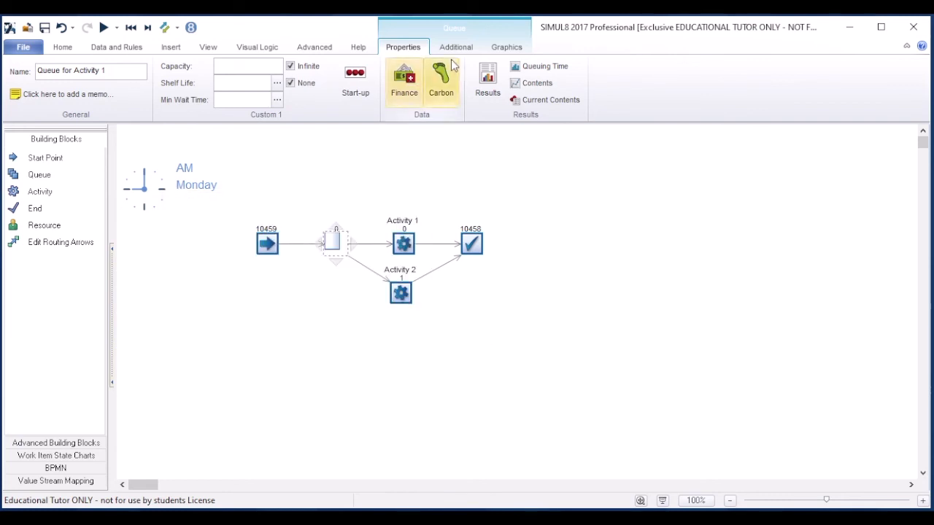
Review the results summary of Queue for Activity 1 once more and close it.
click(508, 46)
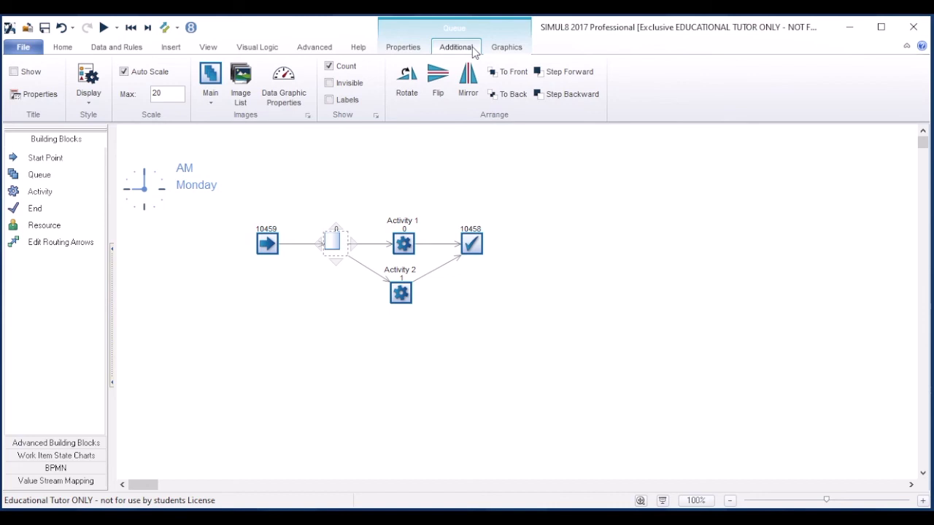
click(472, 48)
click(409, 49)
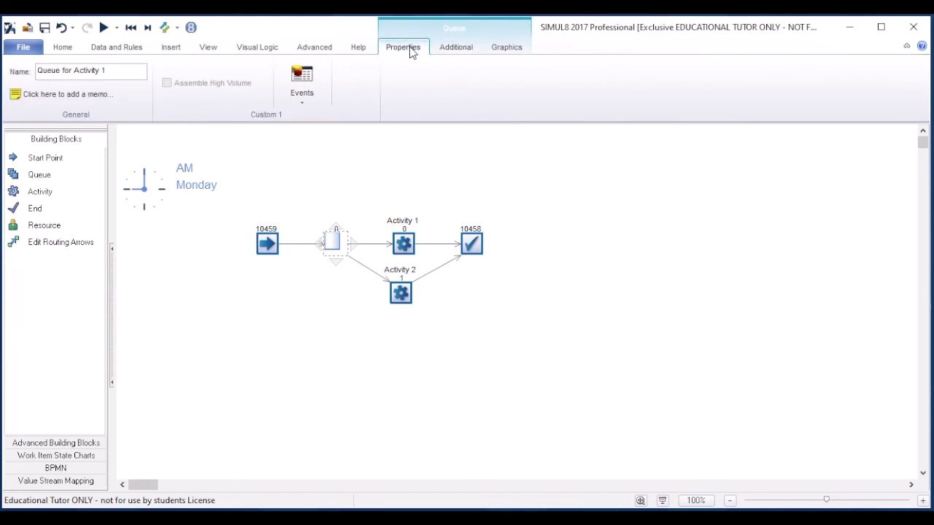
click(485, 76)
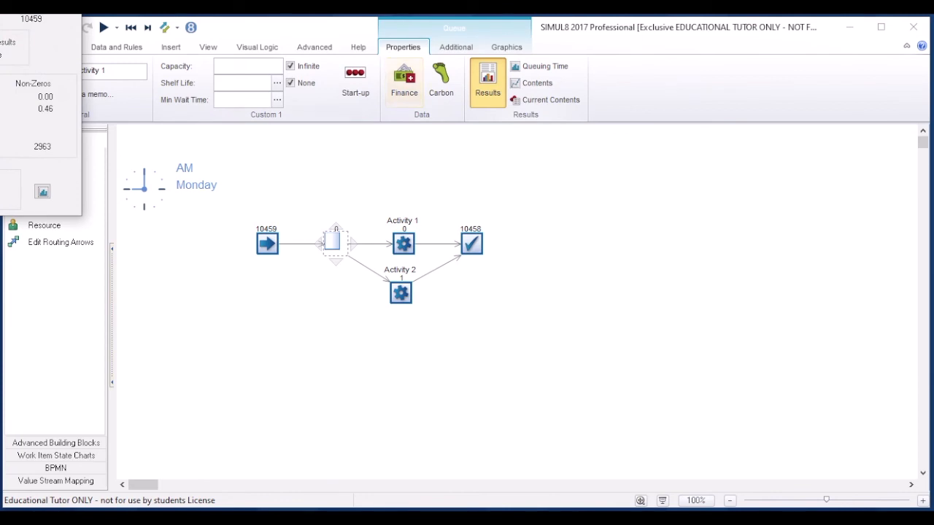
key(Return)
Open the Results Manager and display the all-object results table for the queues.
click(58, 48)
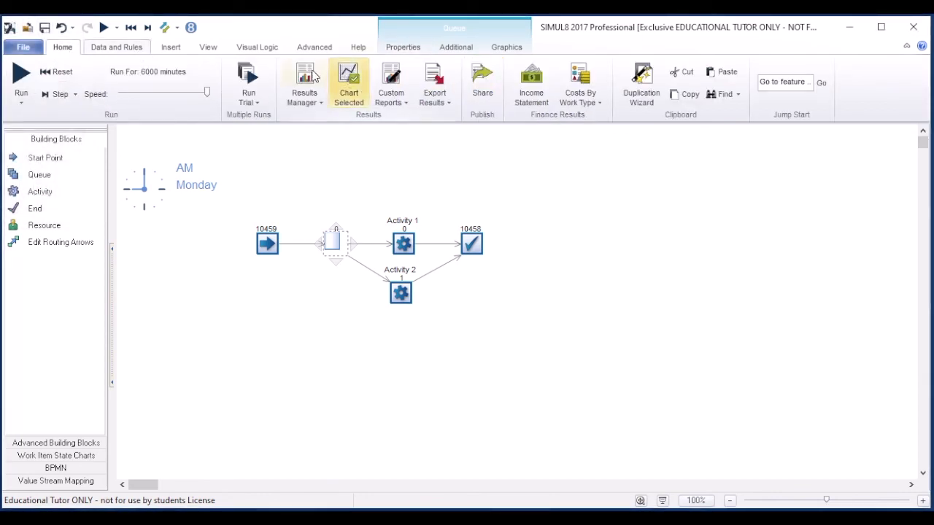
click(306, 74)
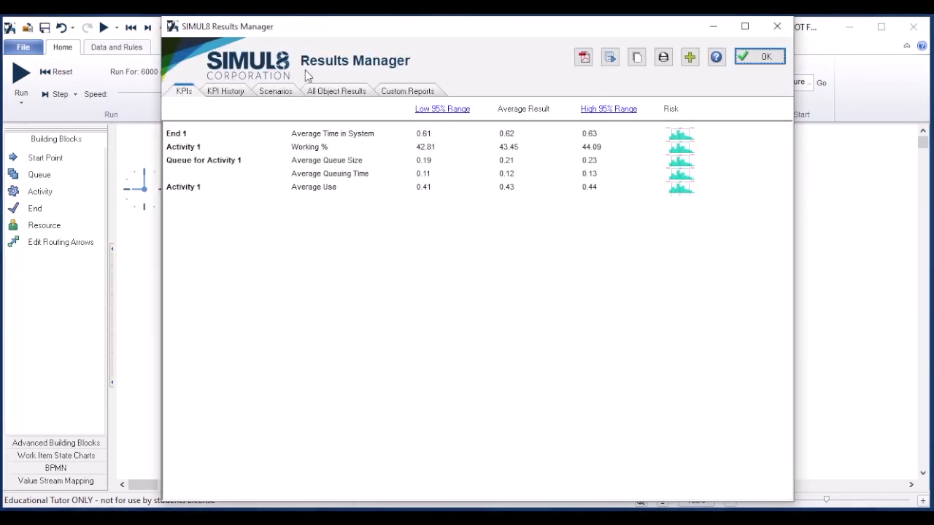
click(361, 94)
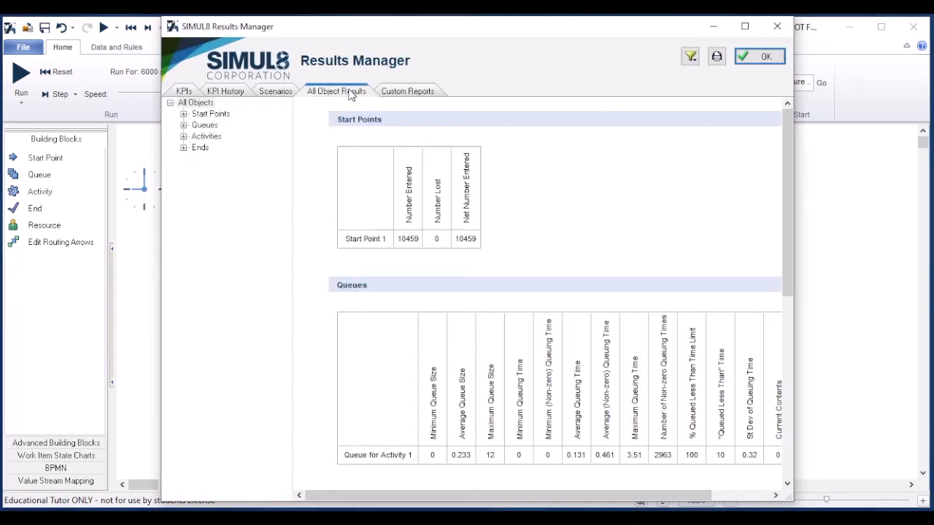
click(203, 125)
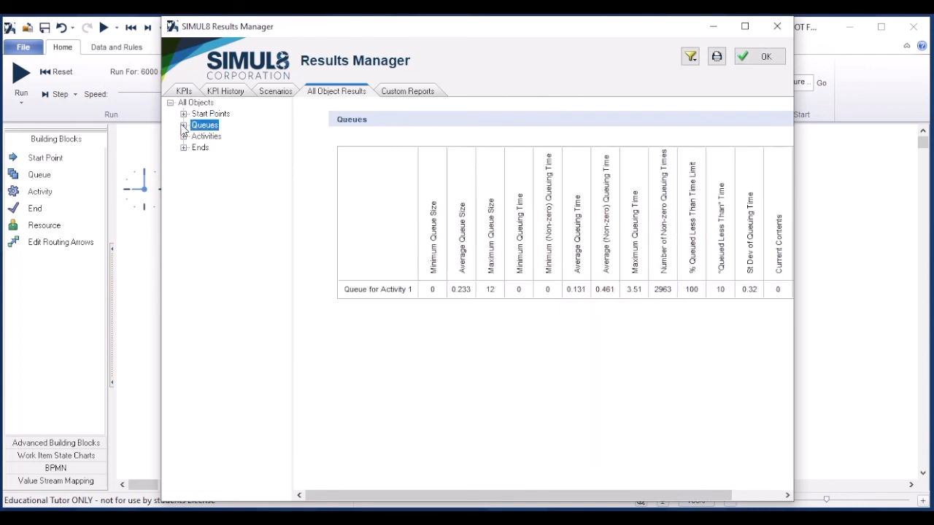
Examine the contents, queuing times and charts of Queue for Activity 1, then close the Results Manager and deselect the queue.
click(184, 125)
click(212, 137)
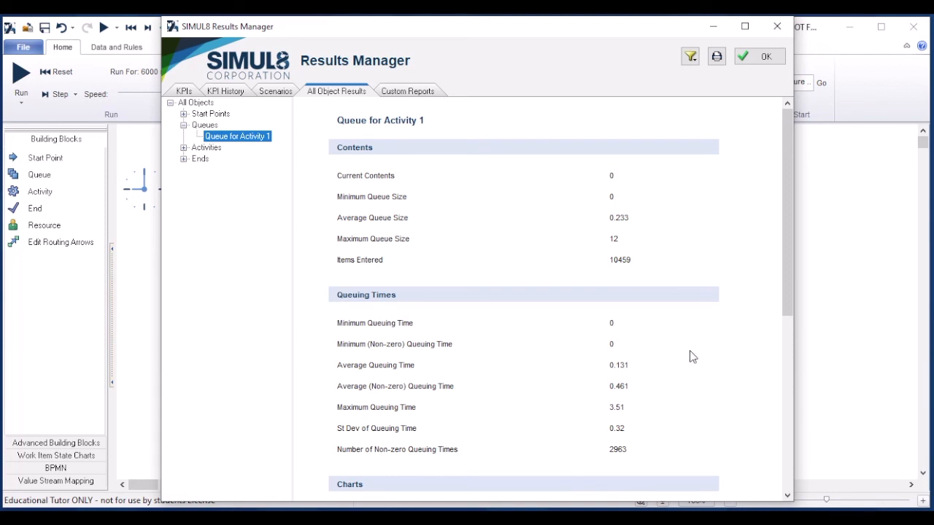
click(789, 336)
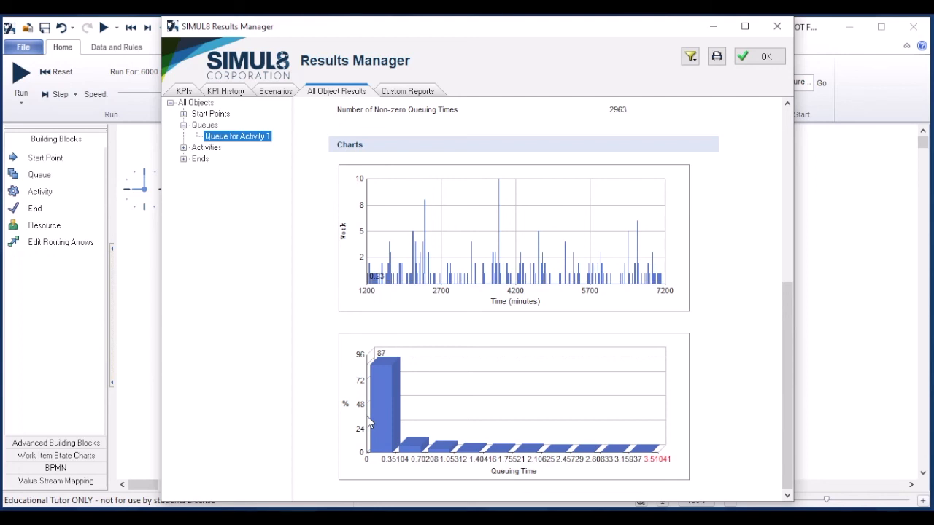
click(786, 191)
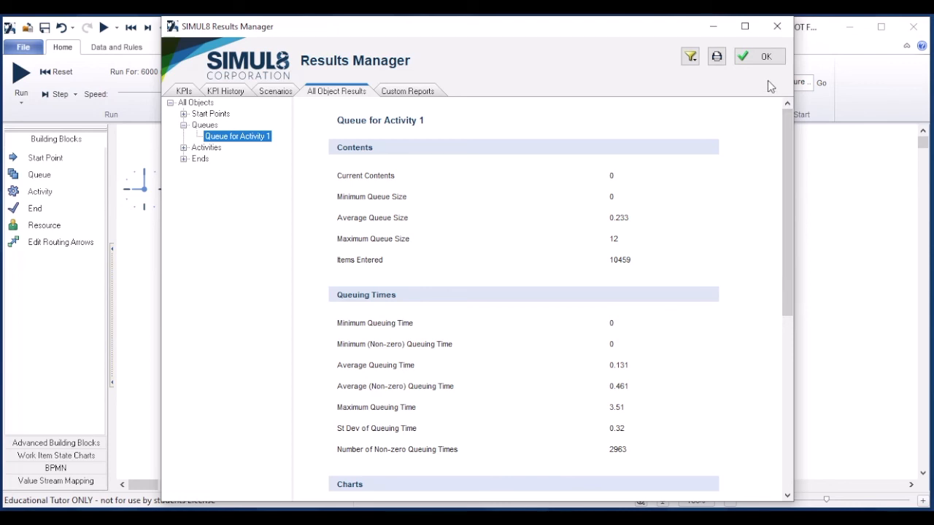
click(768, 56)
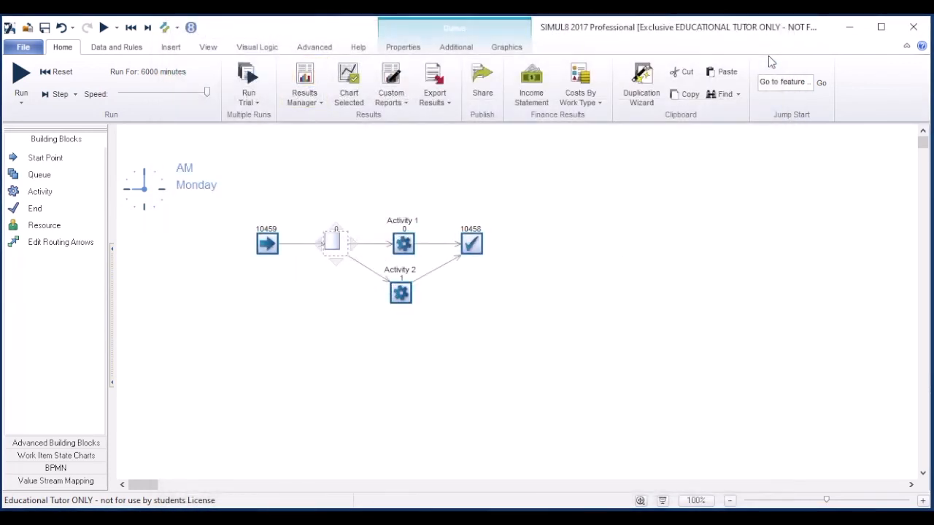
click(715, 332)
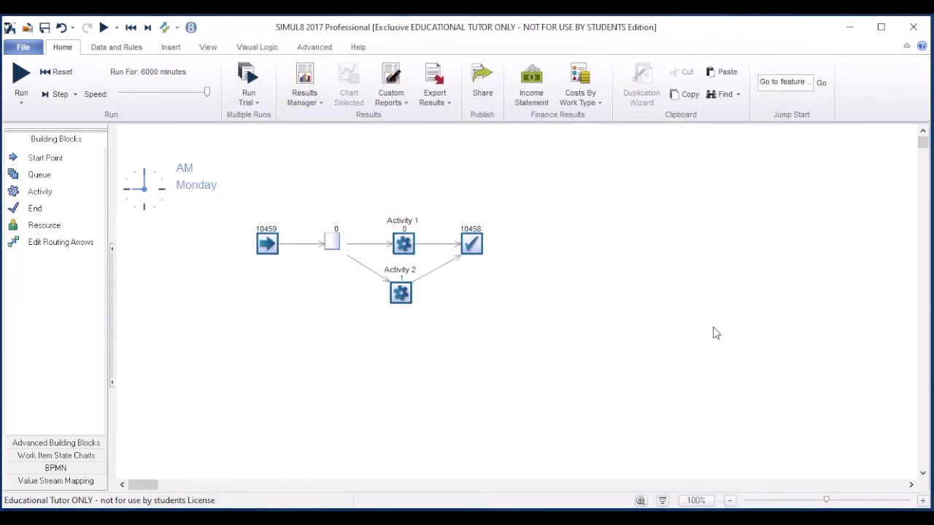